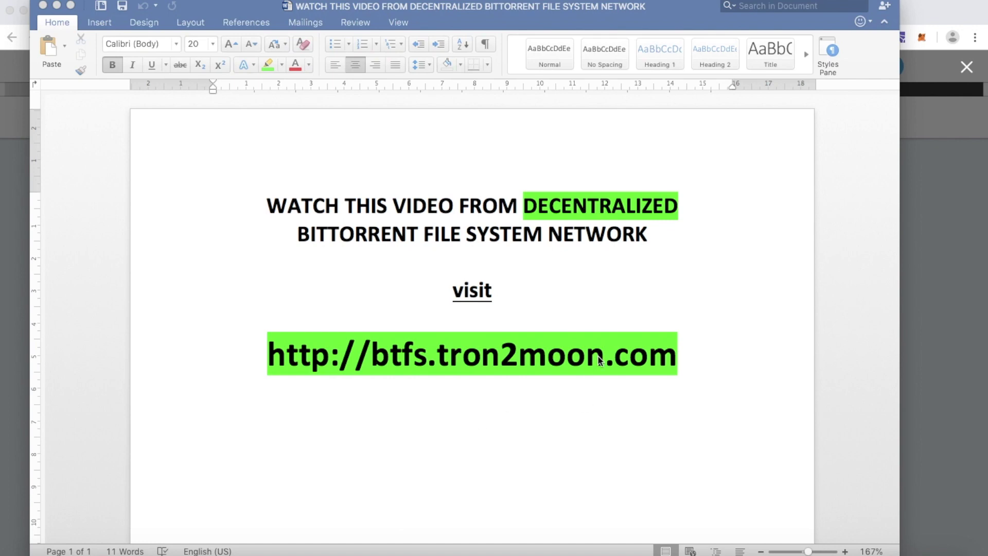
# Show the BTFS testnet launch tweet in Chrome, then bring the terminal SSH session over it.
pyautogui.press('super+Tab')
pyautogui.press('super+Tab')
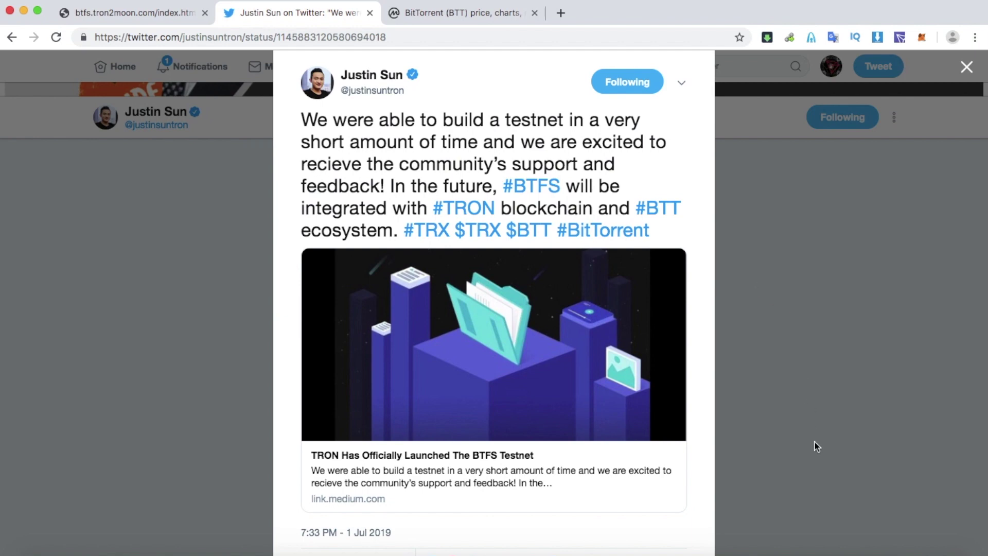
pyautogui.press('super+Tab')
pyautogui.press('super+Tab')
pyautogui.press('super+Tab')
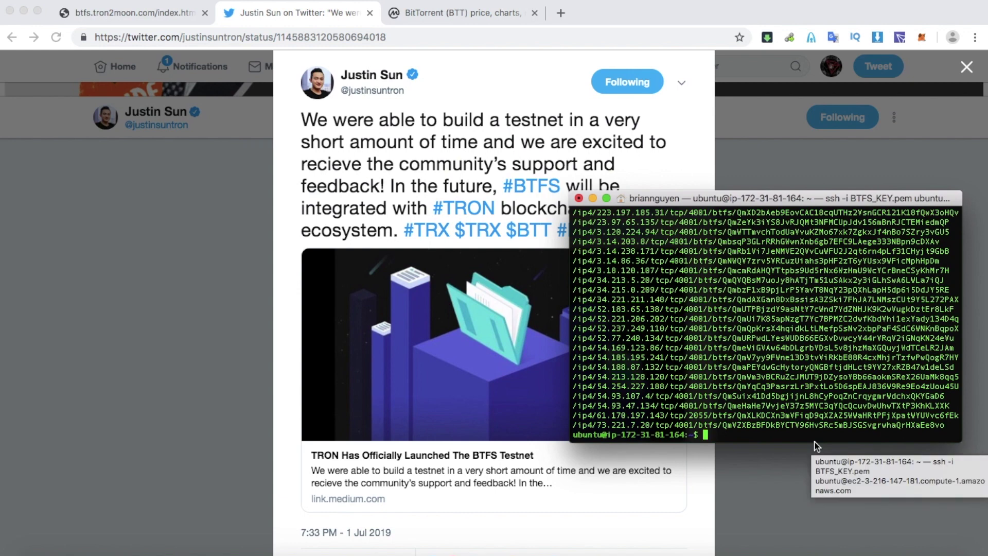
# Nudge the terminal window lower and go to the btfs.tron2moon.com tab.
pyautogui.moveTo(768, 201); pyautogui.dragTo(765, 222)
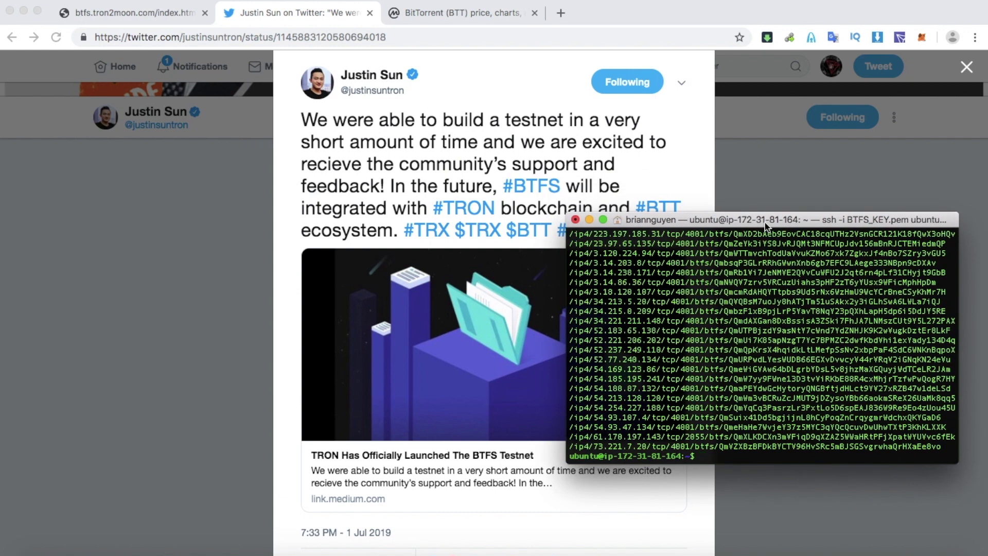
pyautogui.click(165, 16)
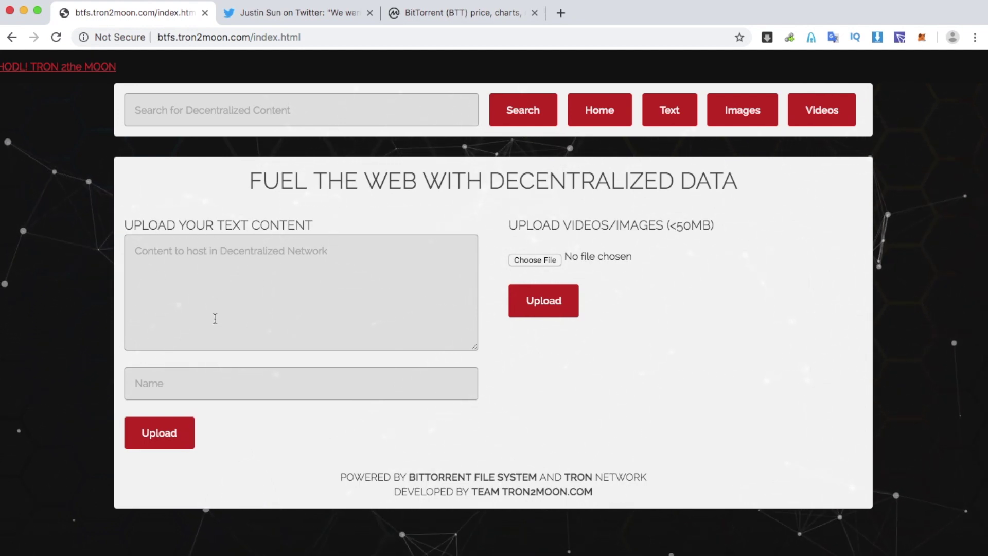
# Enter 'Hello World from Tron2Moon!!!' as the text content.
pyautogui.click(206, 278)
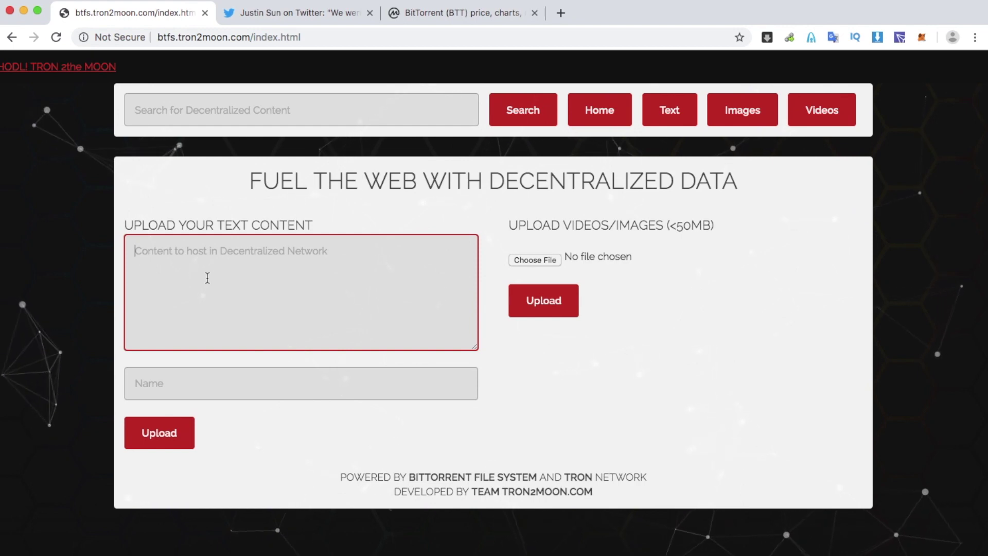
pyautogui.write('H')
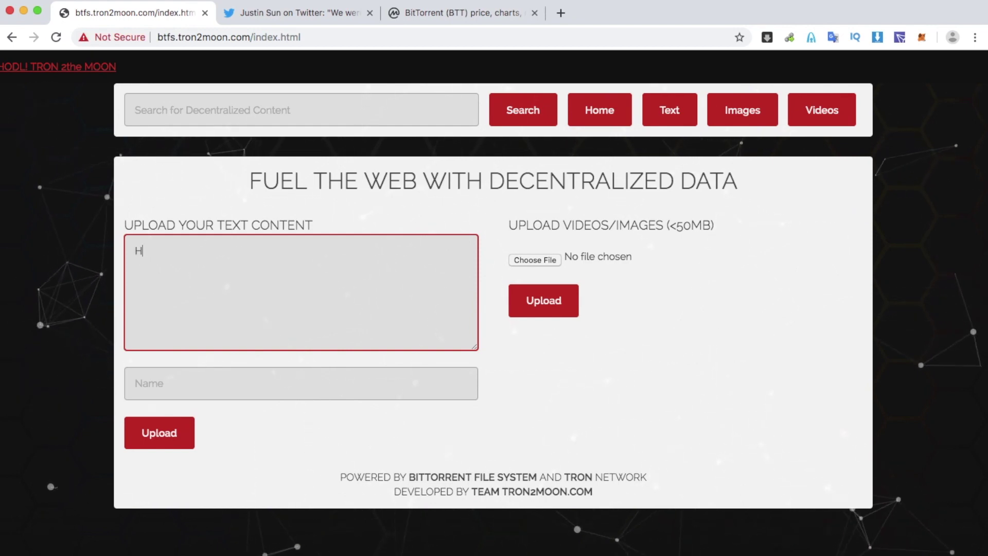
pyautogui.write('ello WOR')
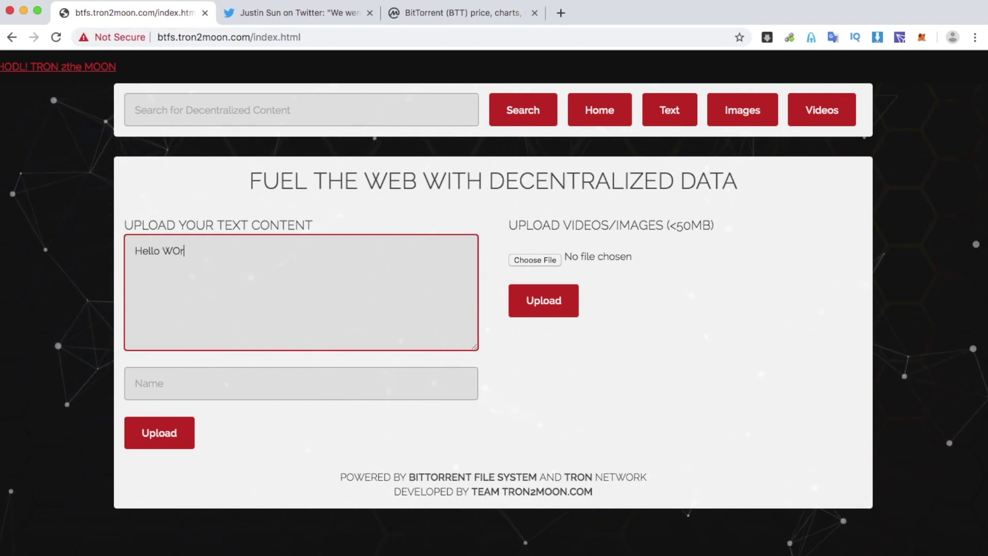
pyautogui.press('BackSpace')
pyautogui.press('BackSpace')
pyautogui.press('BackSpace')
pyautogui.write('orld')
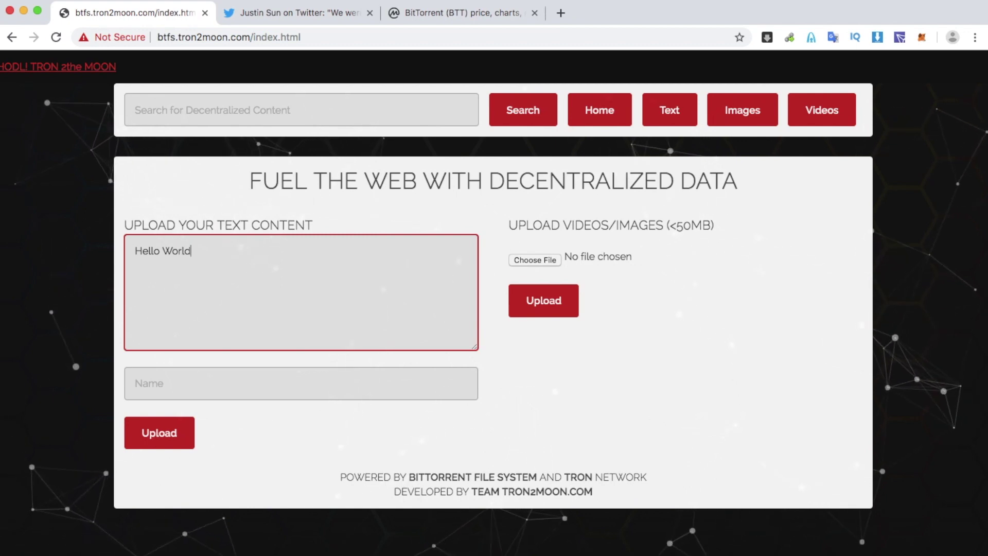
pyautogui.write(' fr')
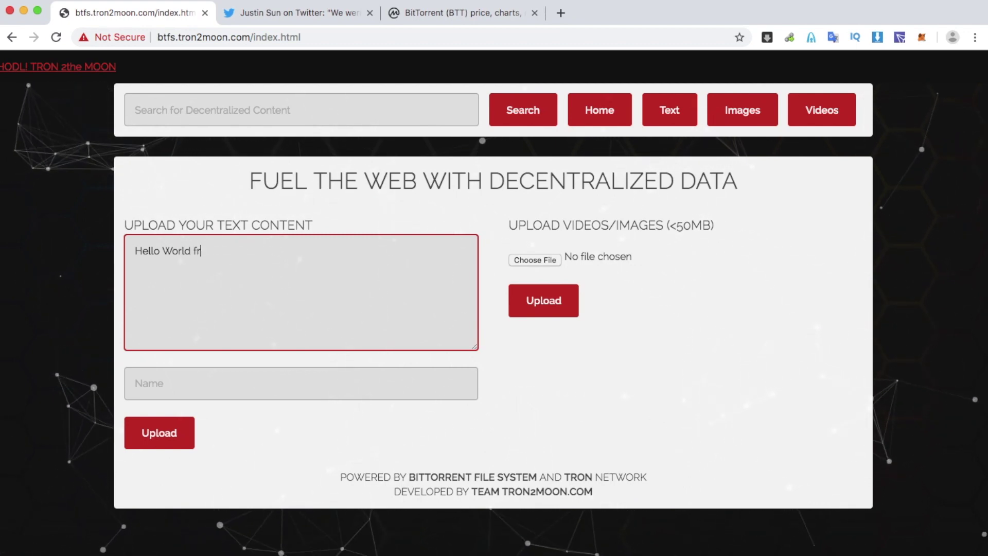
pyautogui.write('om Tron2Moo')
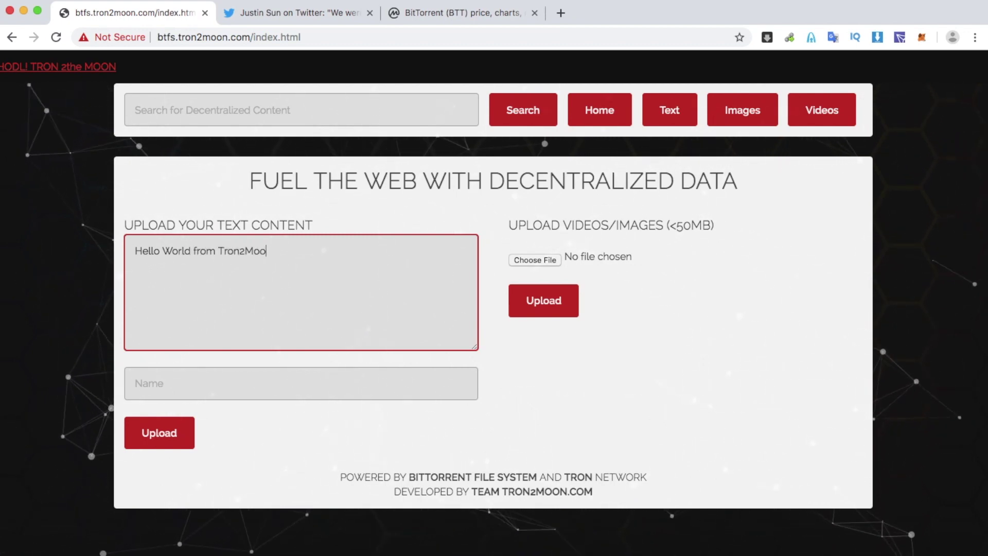
pyautogui.write('n!!!')
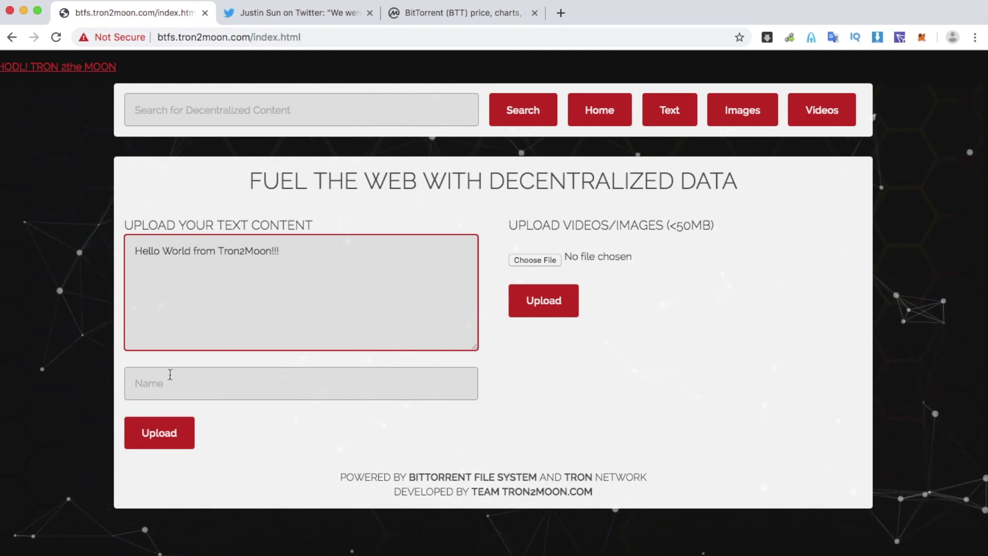
# Name the text 'Hello World T2M' and upload it to BTFS.
pyautogui.click(175, 378)
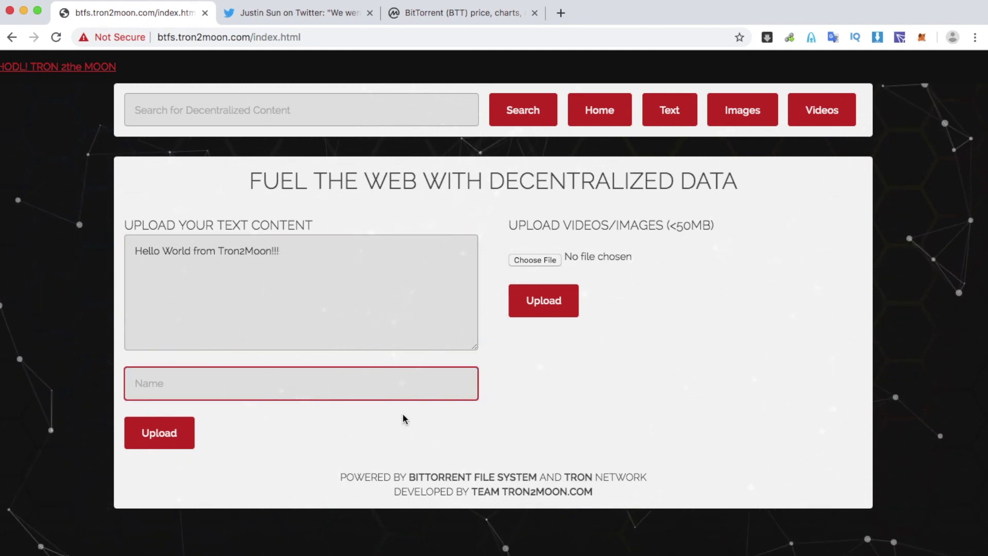
pyautogui.write('Hellow')
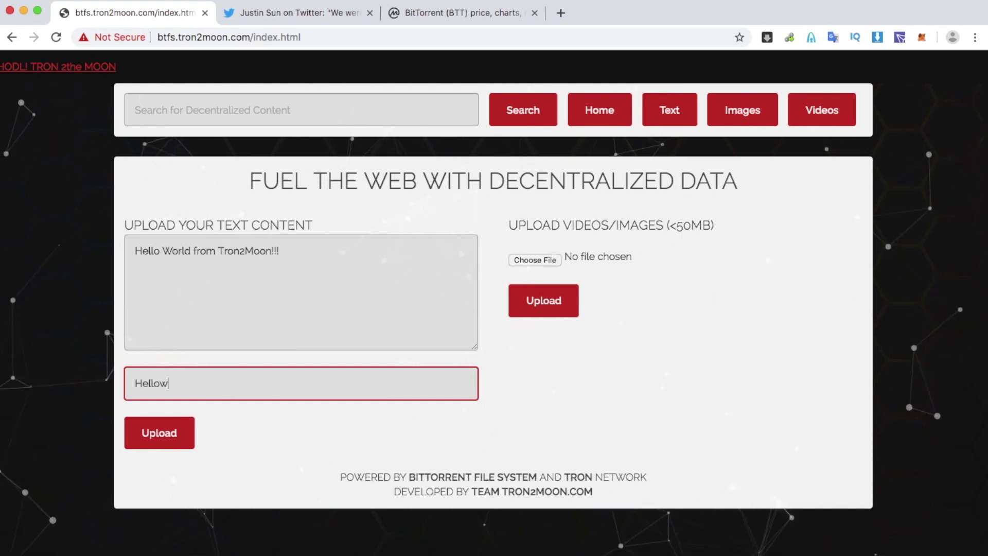
pyautogui.press('BackSpace')
pyautogui.write('World')
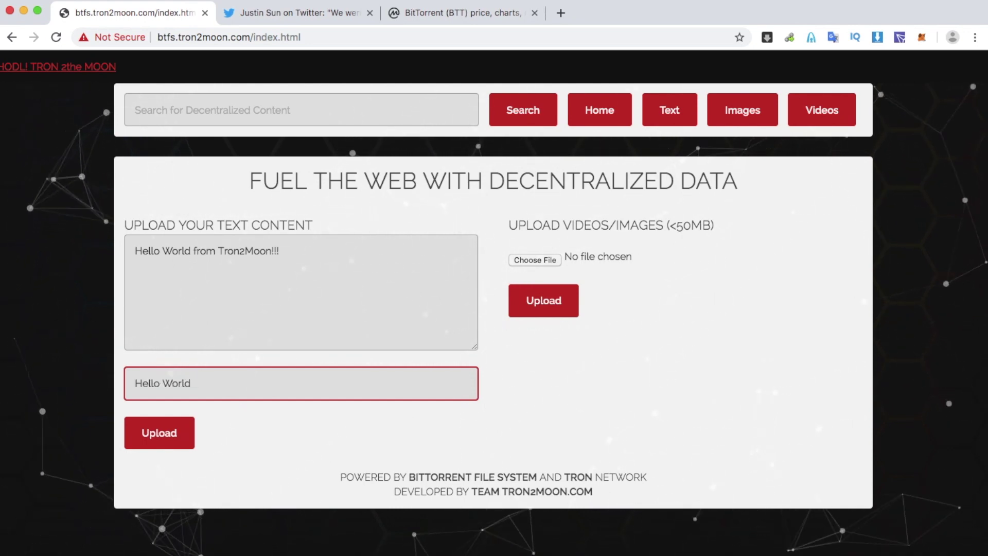
pyautogui.write(' T@')
pyautogui.press('BackSpace')
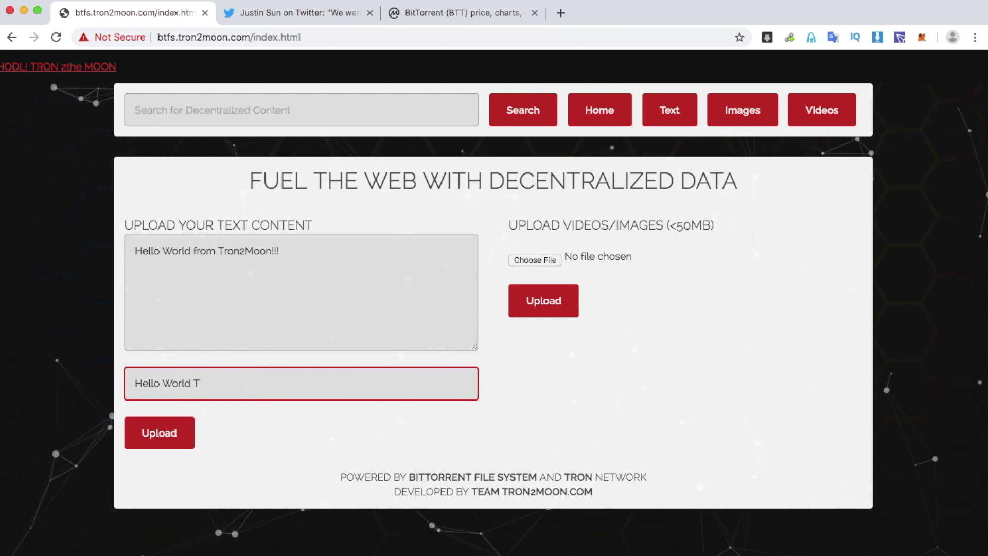
pyautogui.write('2M')
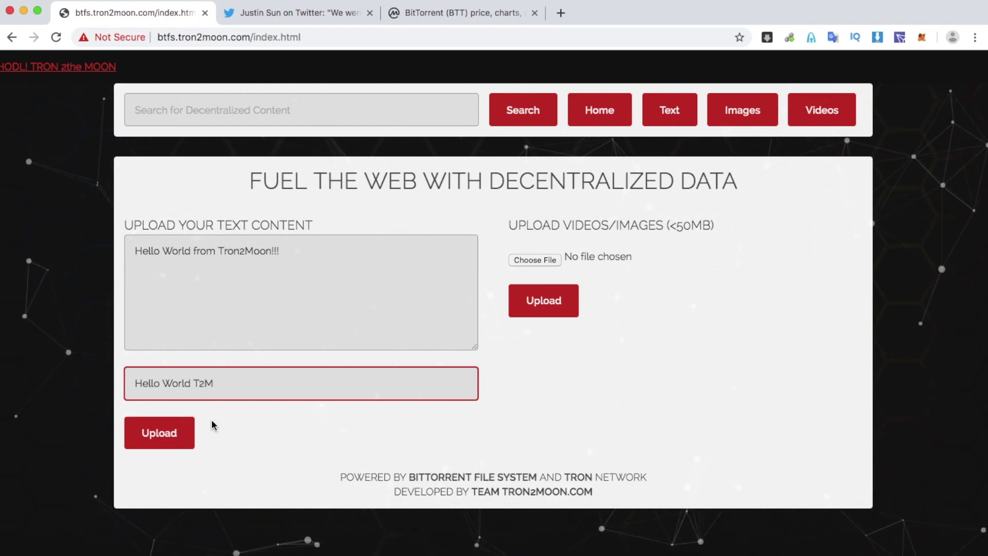
pyautogui.click(189, 435)
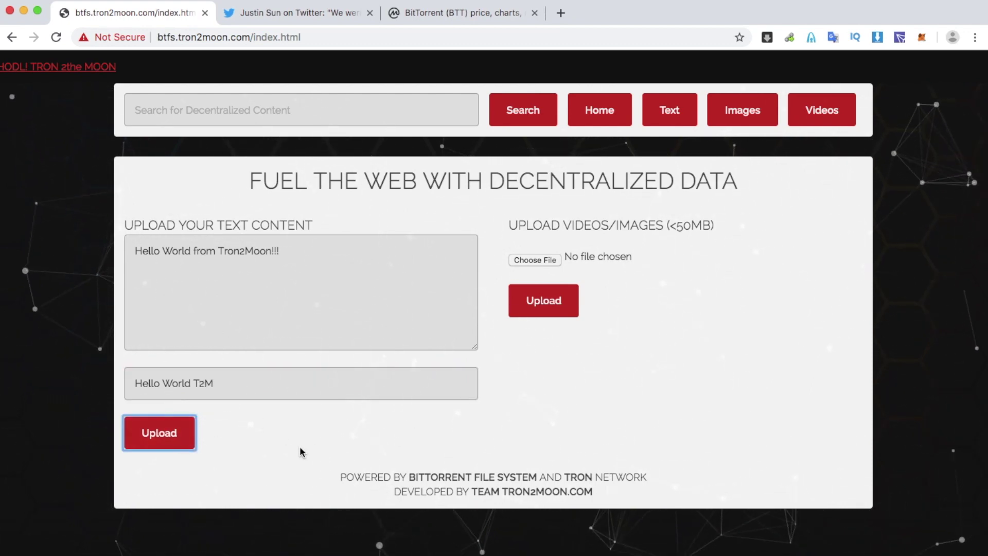
pyautogui.scroll(-3, 296, 442)
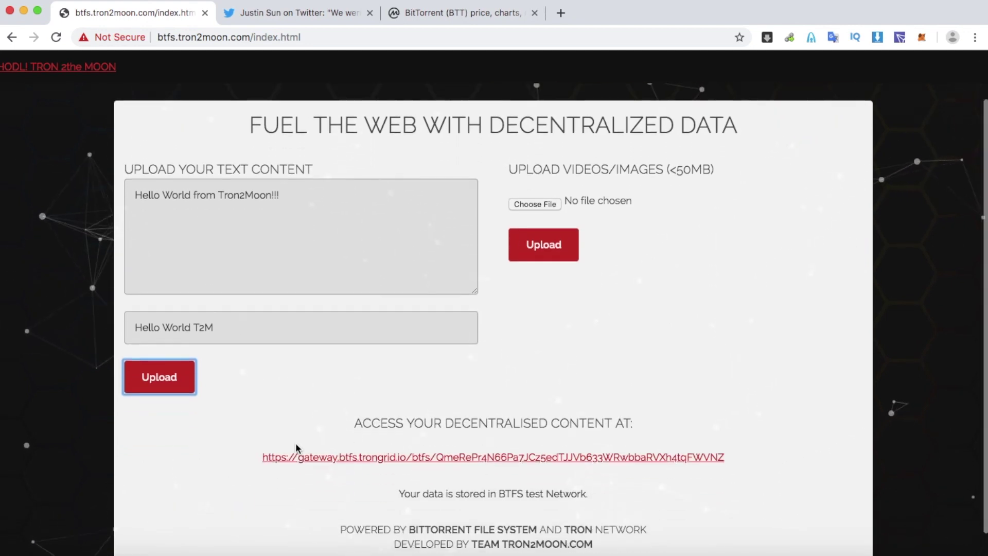
pyautogui.scroll(1, 296, 447)
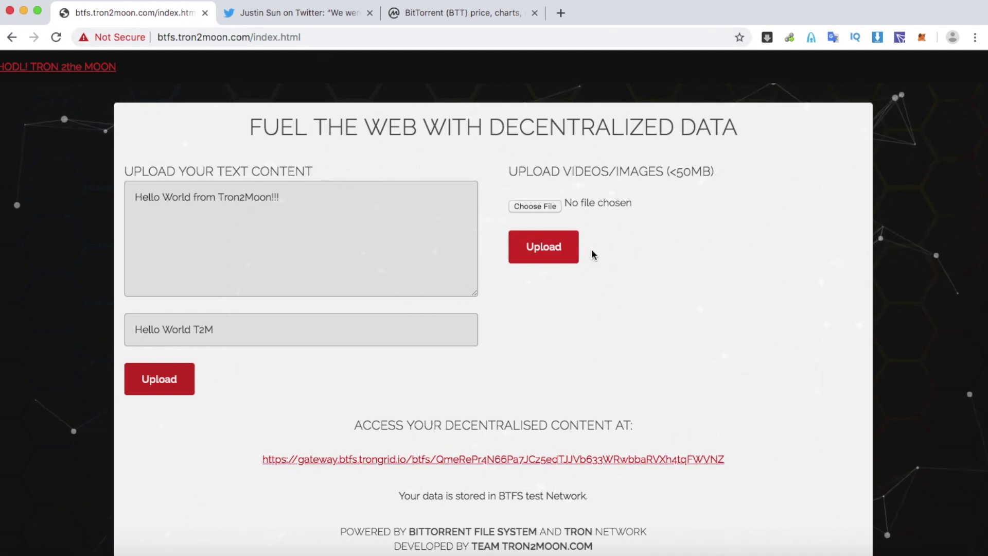
# Upload abstract Tron.jpg as media, view its gateway link, then close that tab.
pyautogui.click(544, 207)
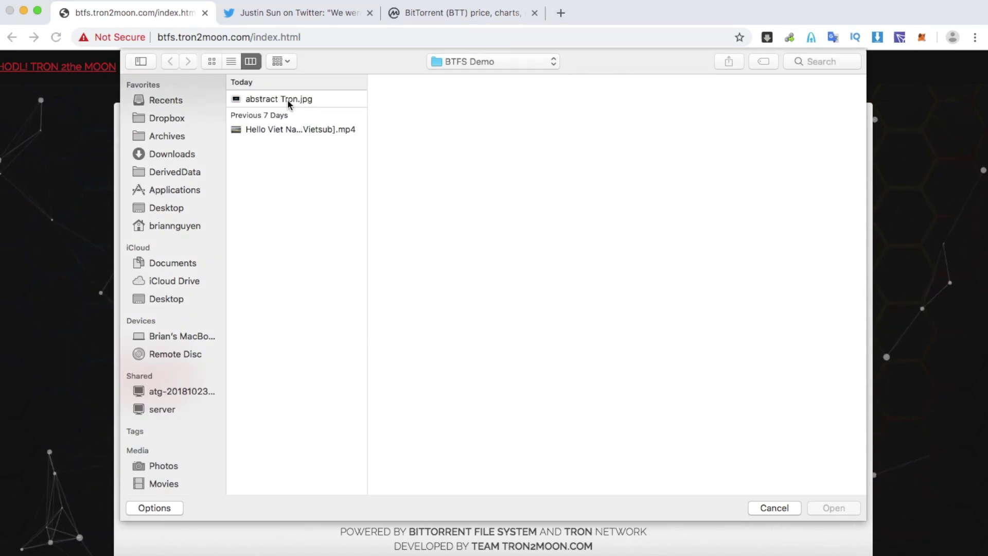
pyautogui.click(273, 102)
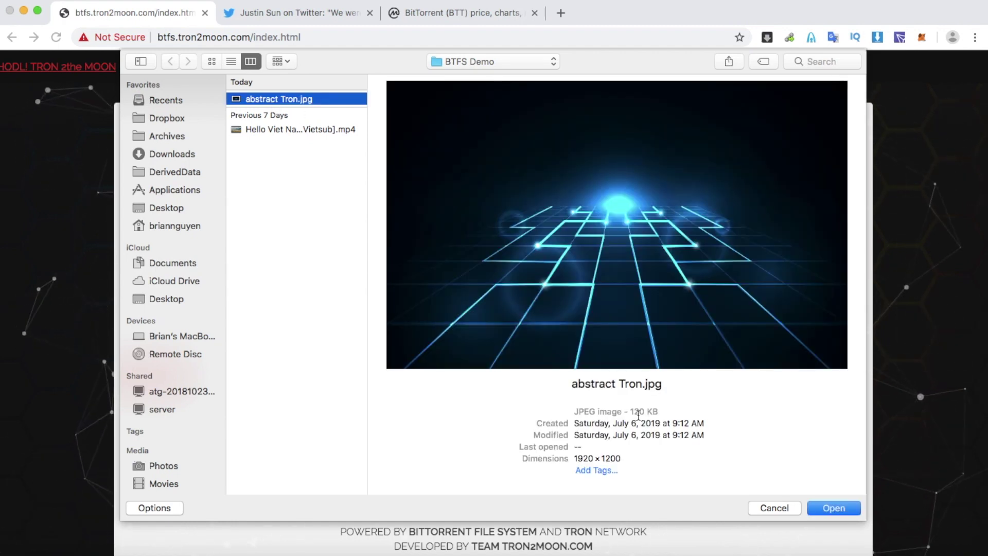
pyautogui.click(833, 508)
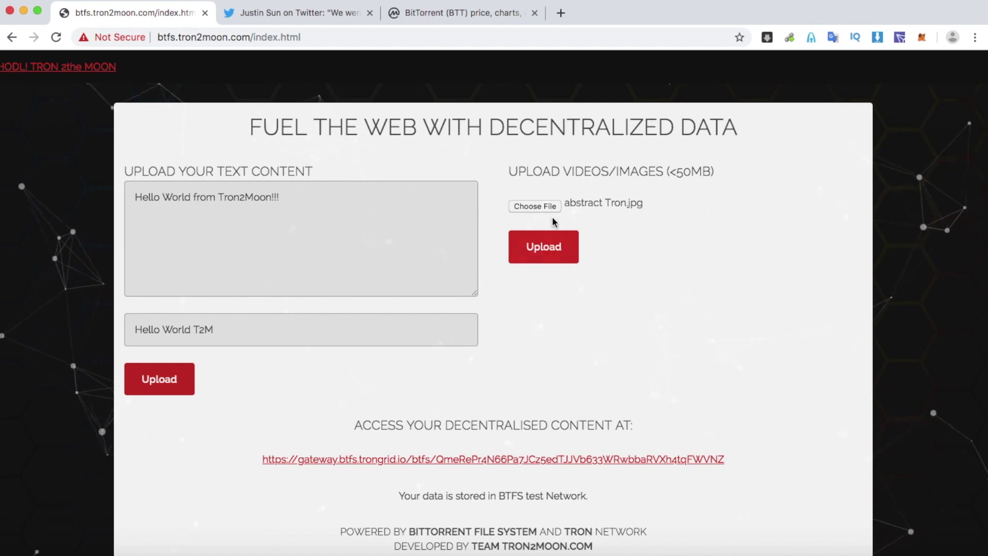
pyautogui.click(558, 252)
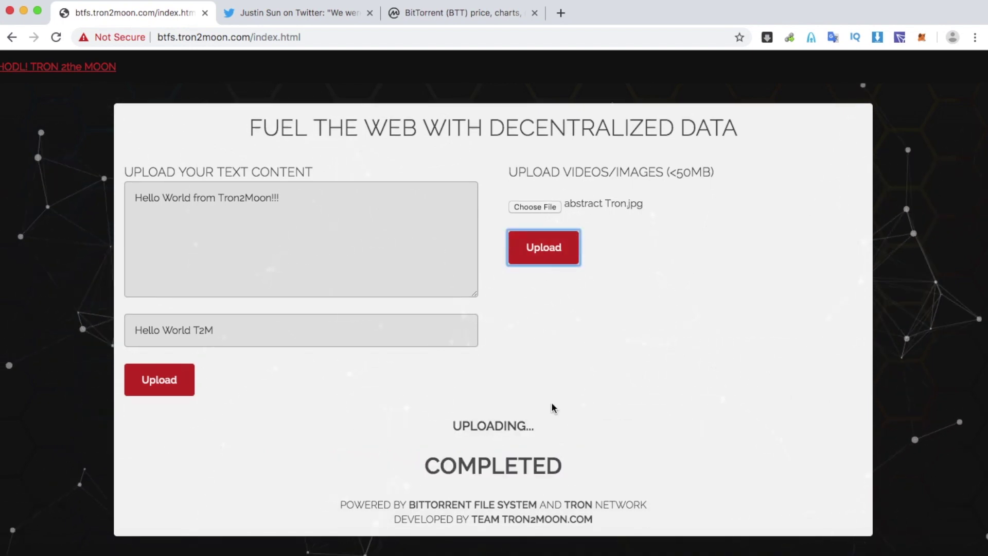
pyautogui.scroll(-3, 440, 412)
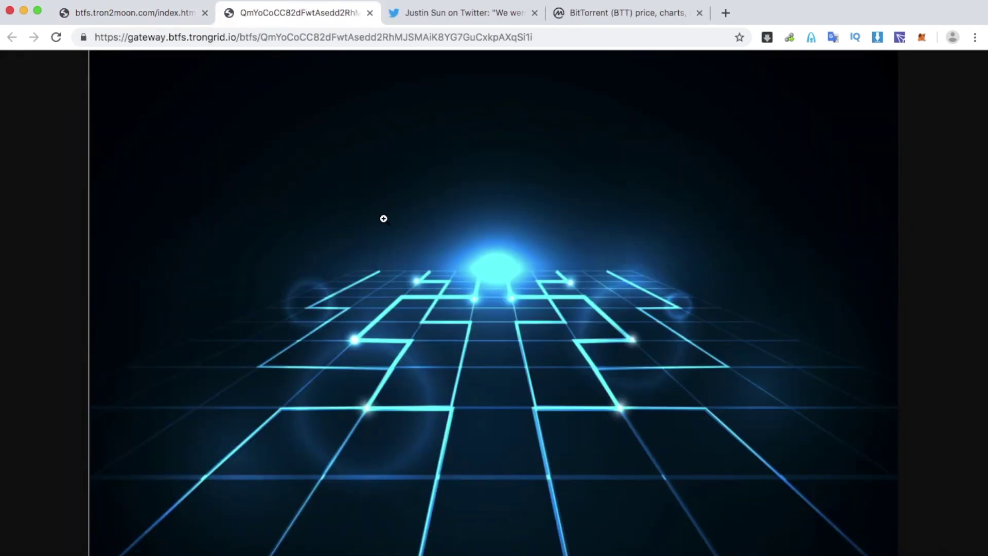
pyautogui.click(369, 13)
# Choose the Hello Viet Nam .mp4 and start uploading it, then check the BTT price tab.
pyautogui.scroll(3, 441, 139)
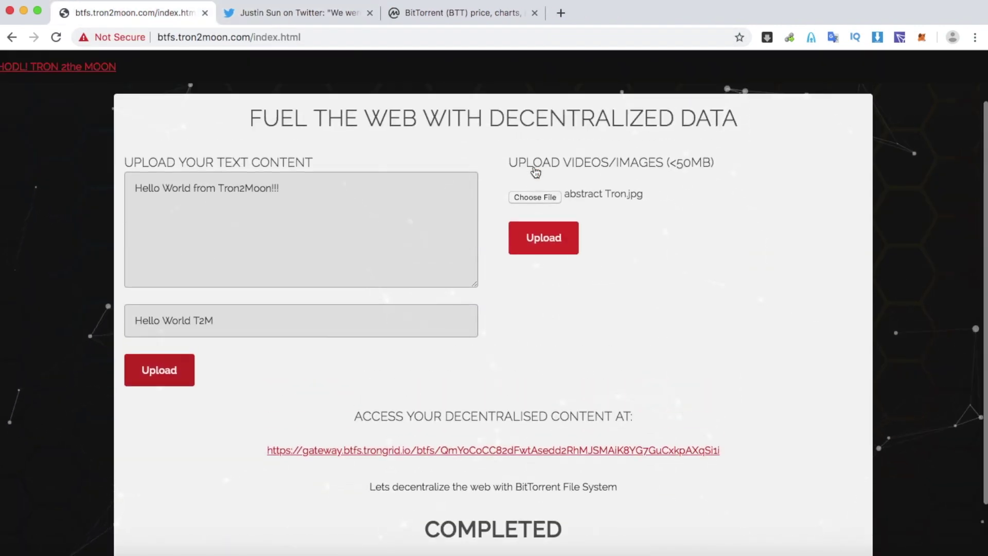
pyautogui.scroll(-1, 597, 181)
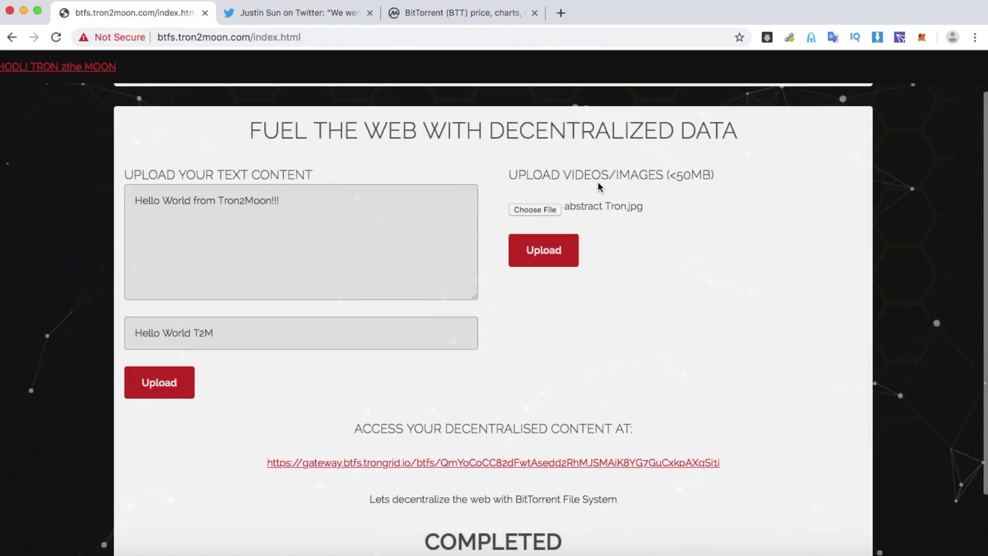
pyautogui.click(544, 210)
pyautogui.click(295, 126)
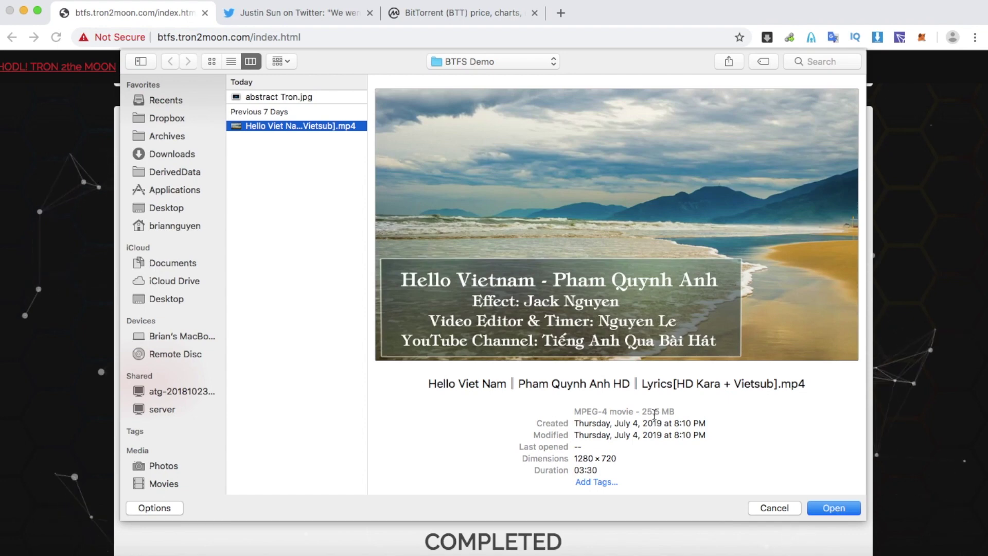
pyautogui.click(819, 507)
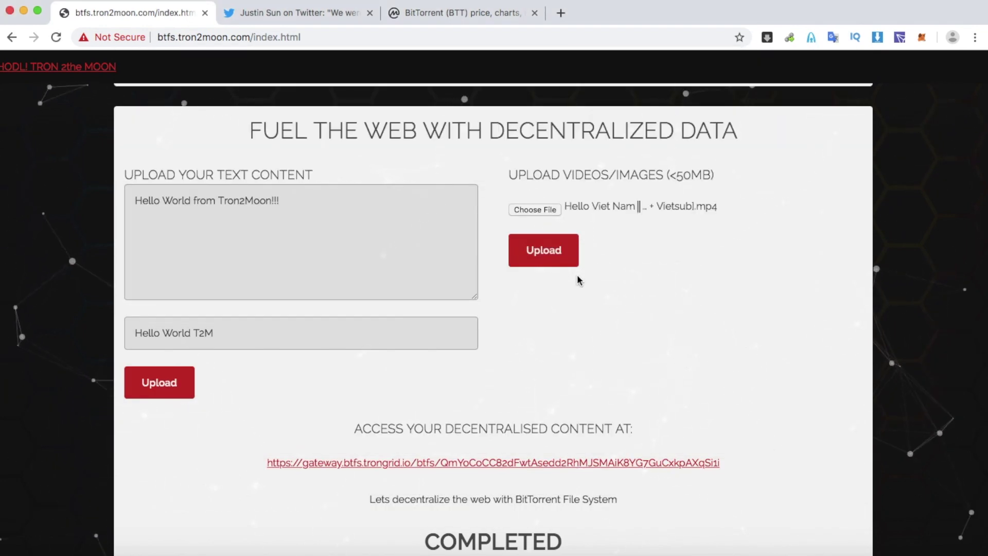
pyautogui.click(524, 244)
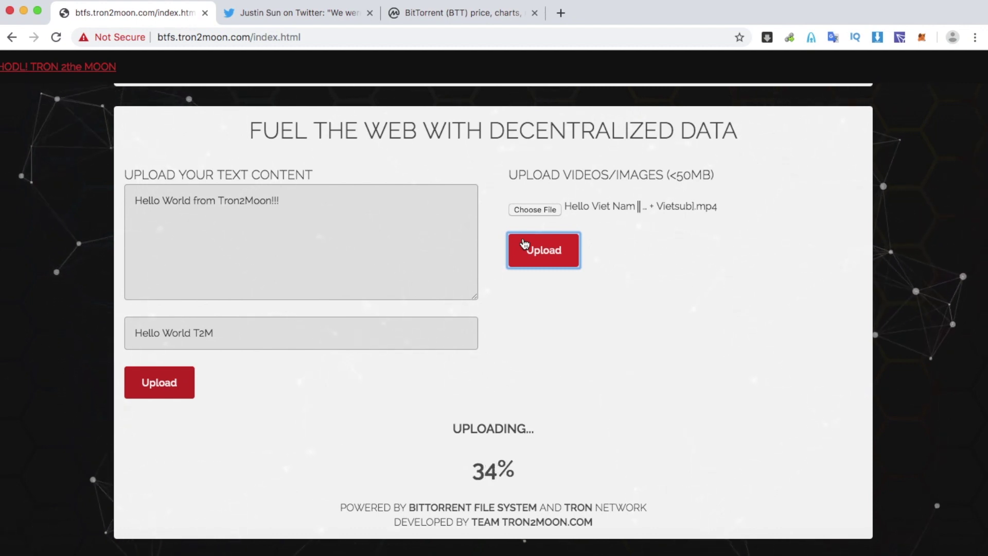
pyautogui.click(448, 12)
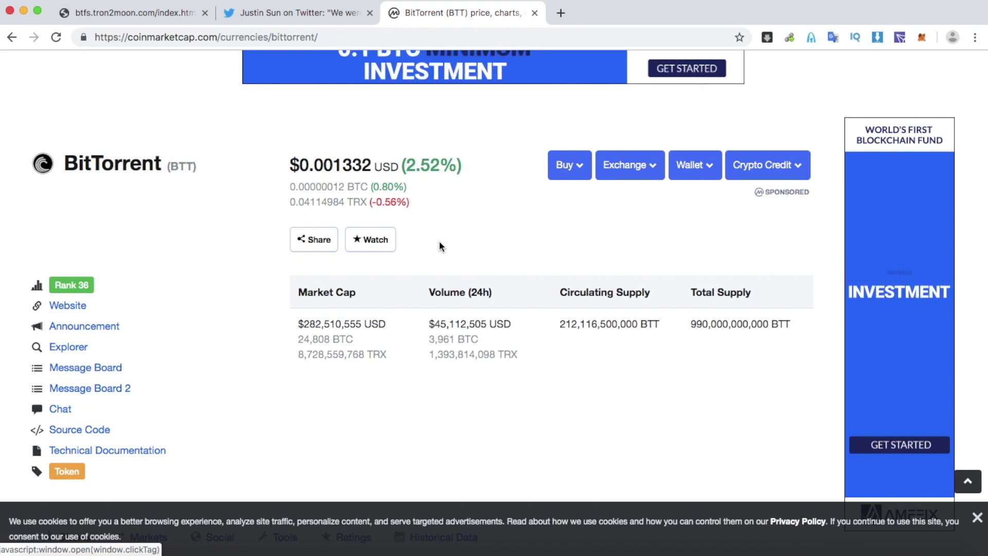
# Return to the Tron2Moon tab to check the video upload's progress.
pyautogui.click(185, 13)
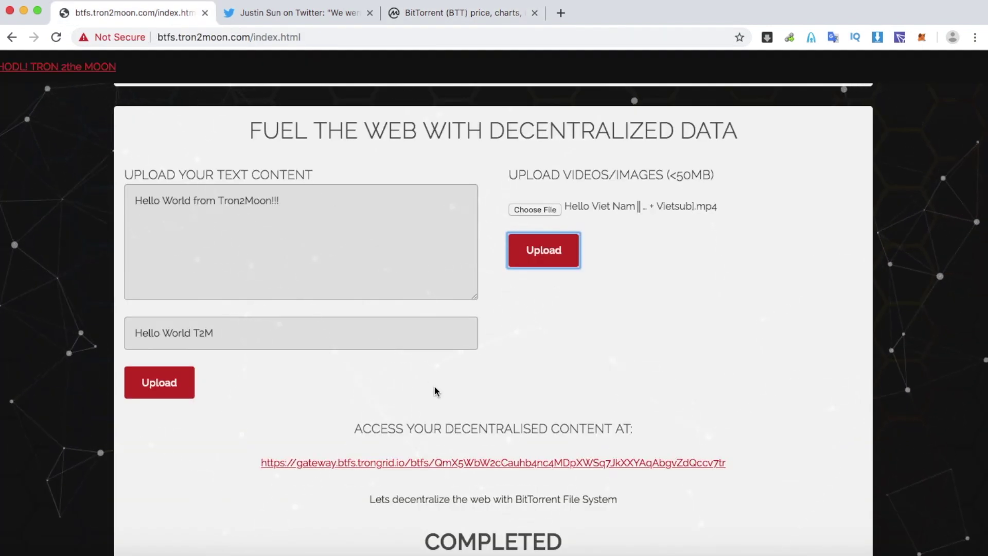
# Watch the completed Hello Viet Nam video at its BTFS gateway link, then close that tab.
pyautogui.scroll(-2, 435, 391)
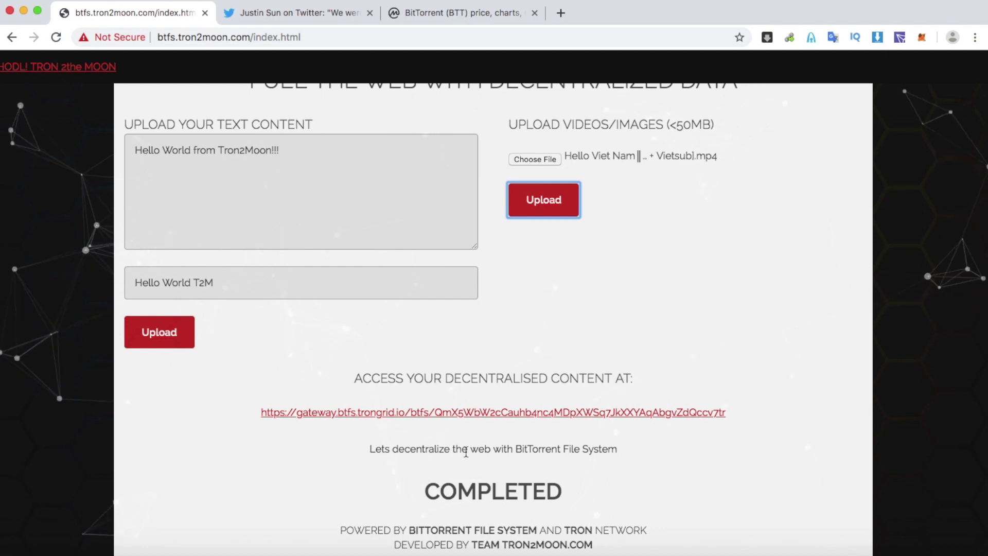
pyautogui.scroll(2, 478, 381)
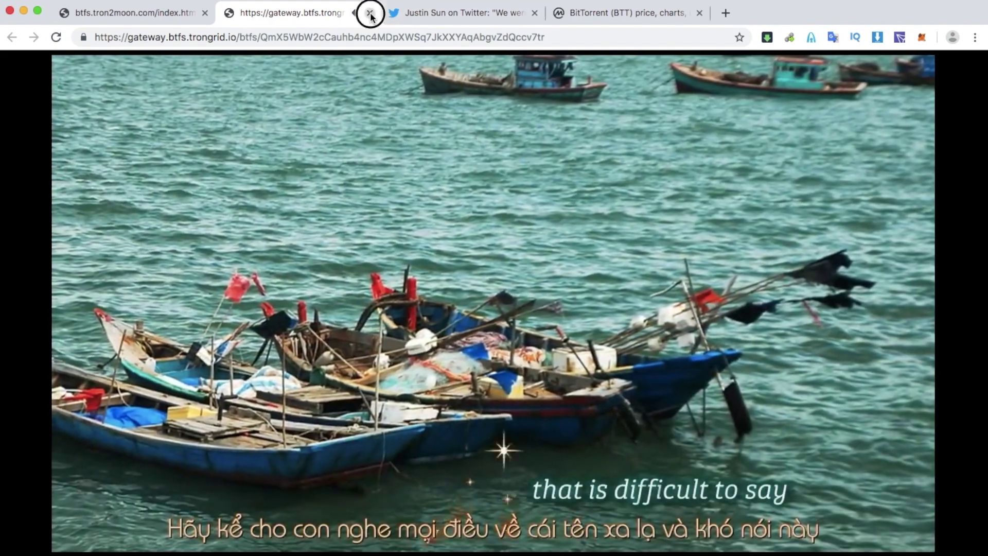
pyautogui.click(369, 12)
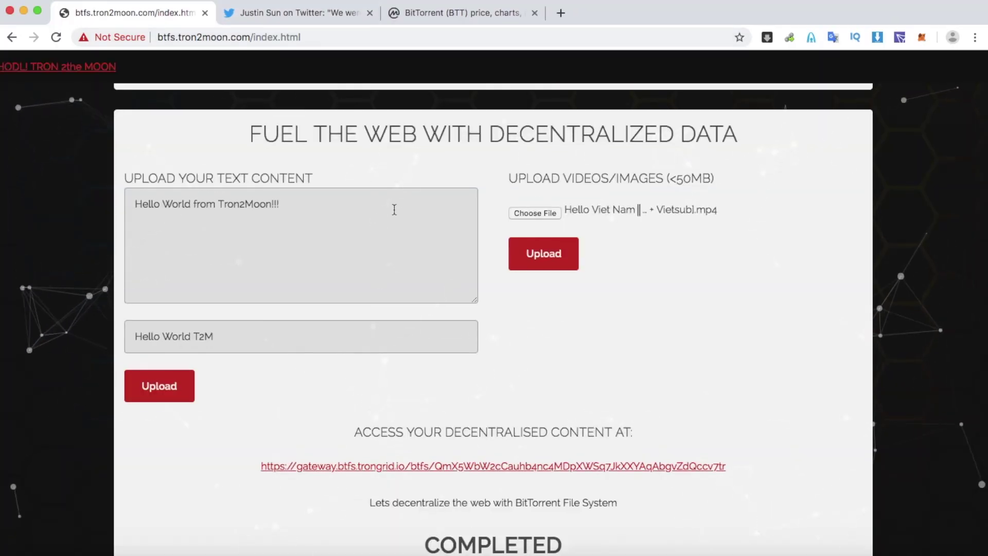
# Open the Text list and view 'Hello World T2M' reading 'Hello World from Tron2Moon!!!'.
pyautogui.scroll(2, 391, 206)
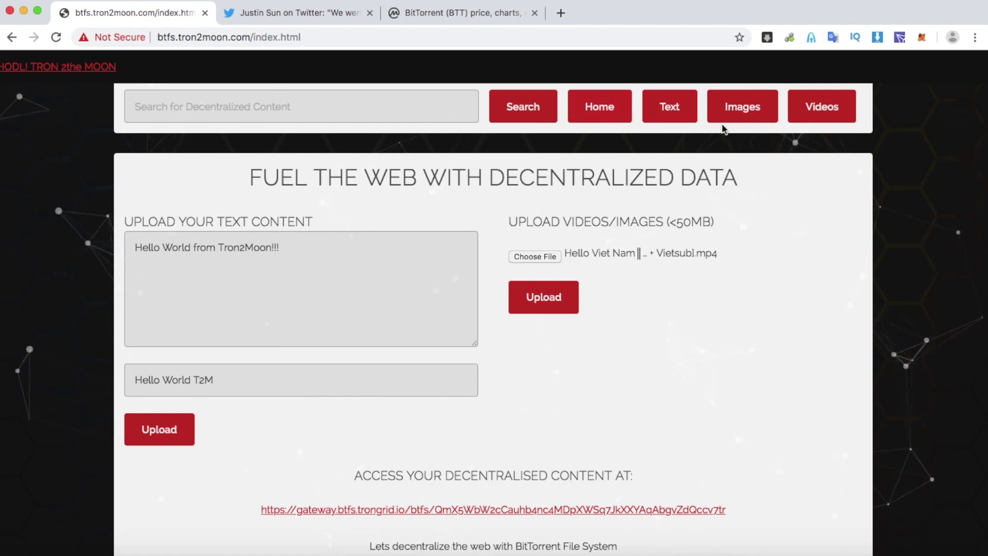
pyautogui.click(665, 122)
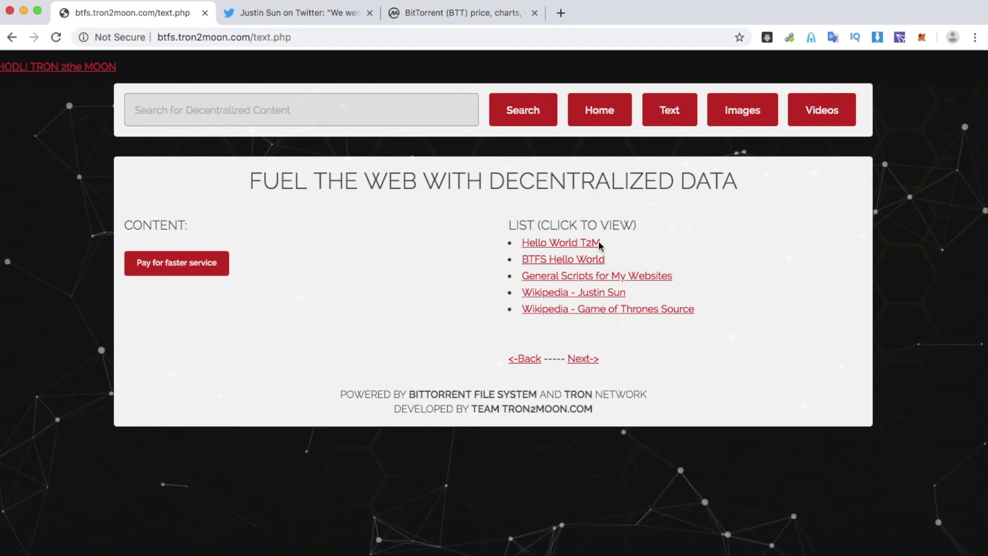
pyautogui.click(579, 246)
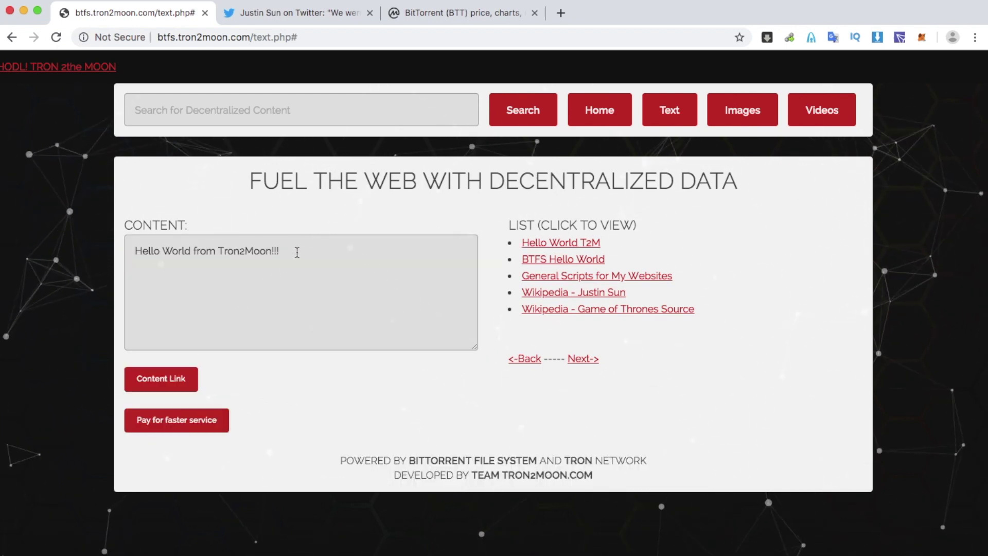
# View abstract Tron.jpg, Token Distribution and Bitcoin vs Stocks images, then load the Hello Viet Nam video.
pyautogui.click(763, 122)
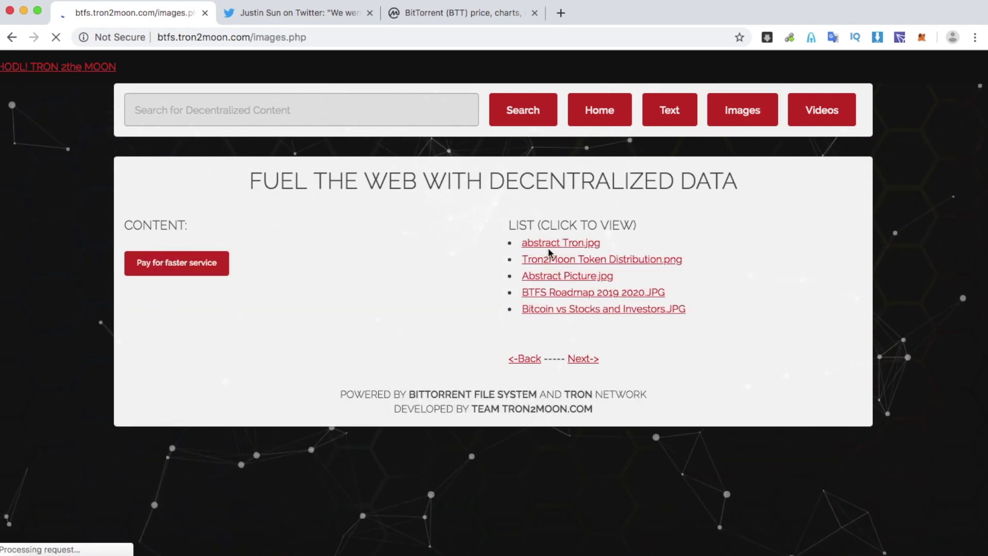
pyautogui.click(558, 245)
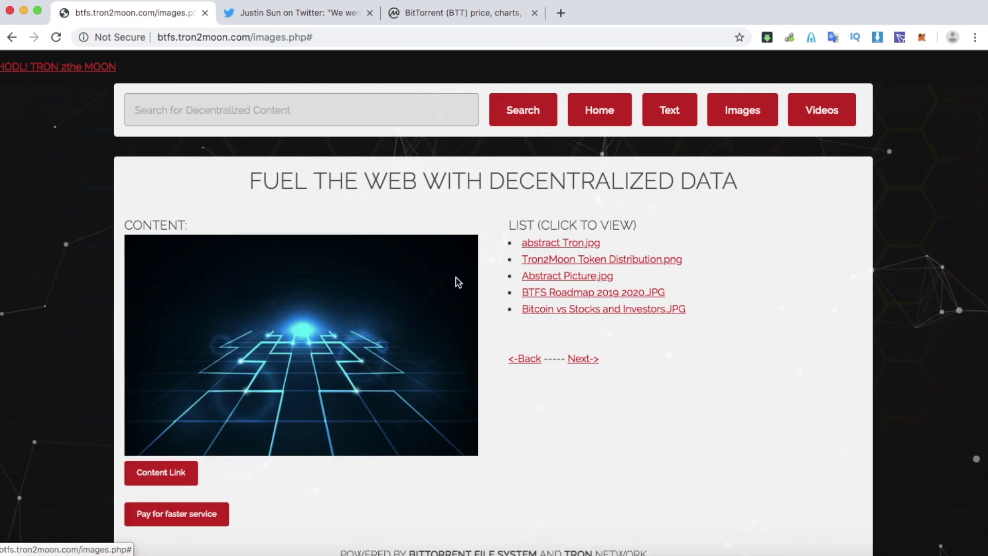
pyautogui.click(556, 267)
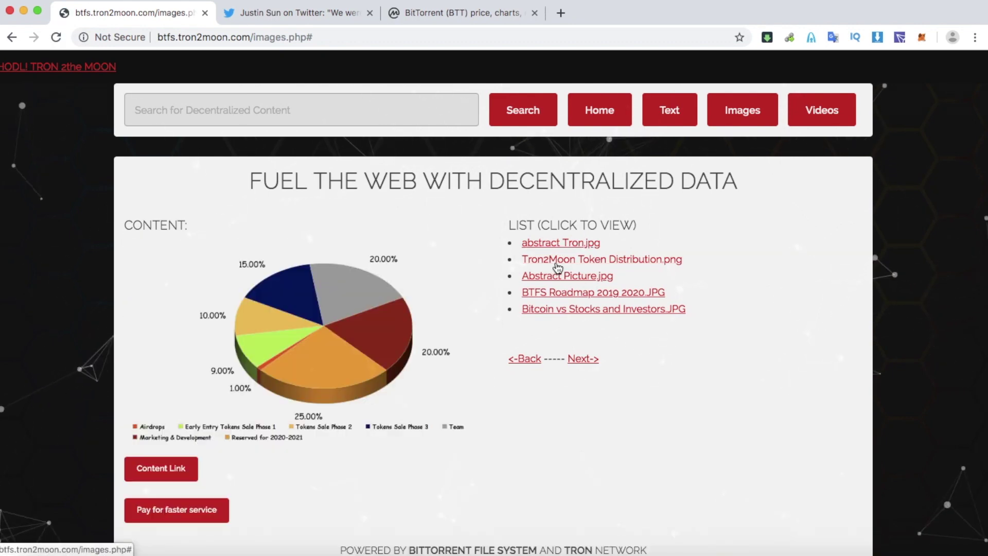
pyautogui.click(566, 292)
pyautogui.click(567, 309)
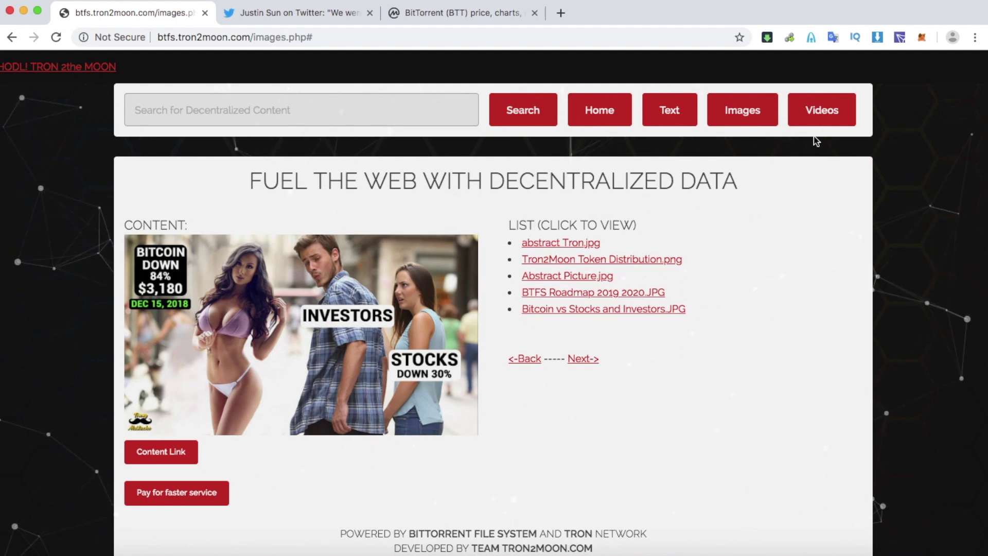
pyautogui.click(822, 113)
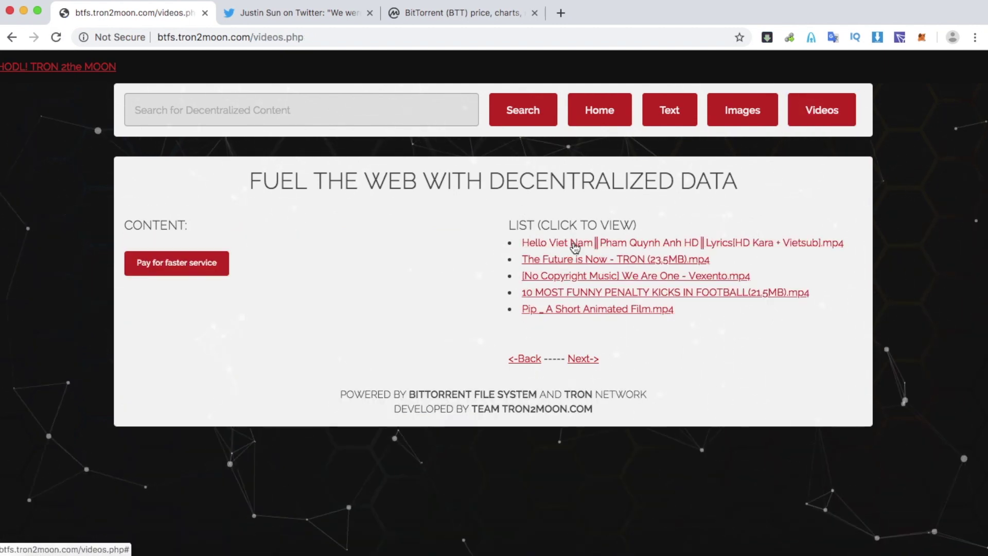
pyautogui.click(575, 246)
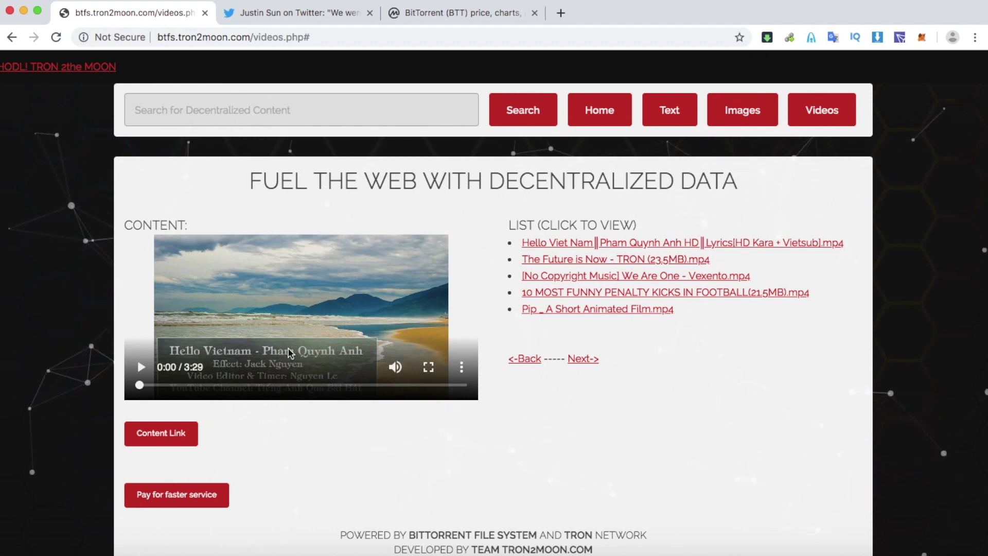
# Start the Hello Viet Nam video, request faster service, dismiss the notice, and return to the home upload page.
pyautogui.scroll(-1, 290, 353)
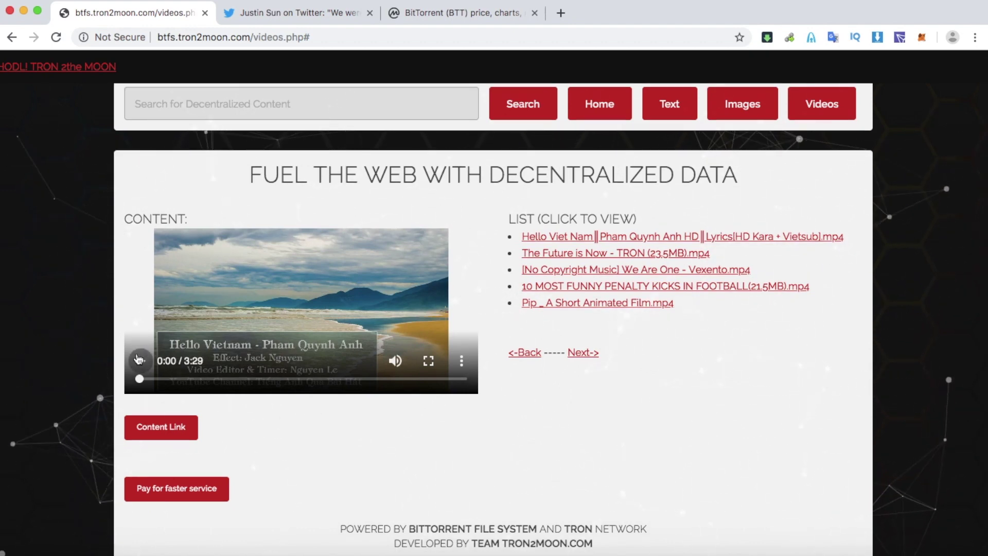
pyautogui.click(142, 363)
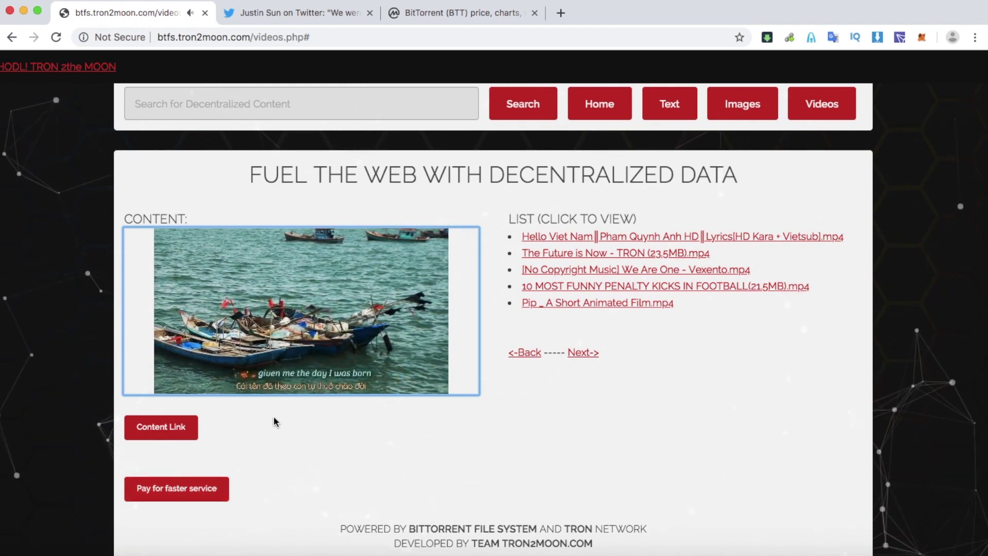
pyautogui.click(218, 494)
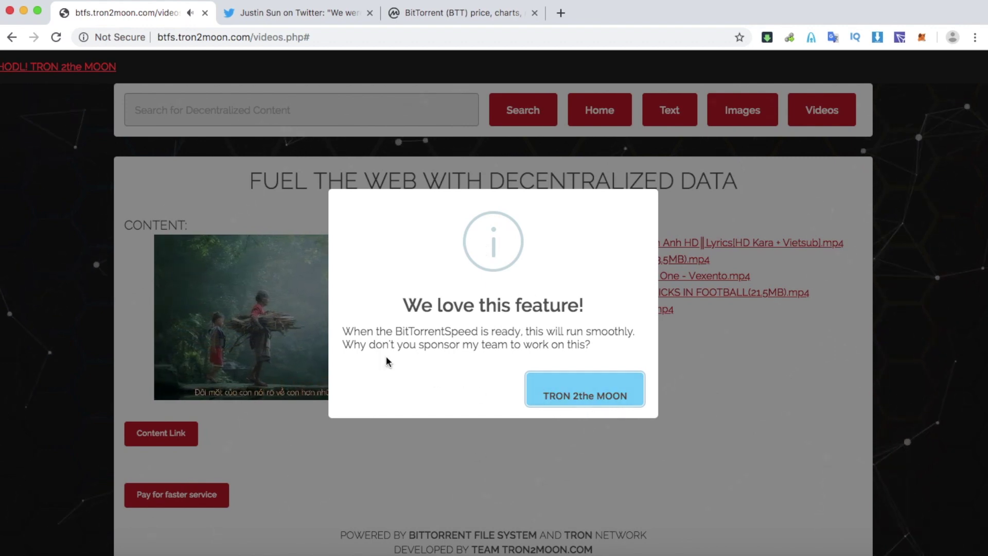
pyautogui.click(568, 400)
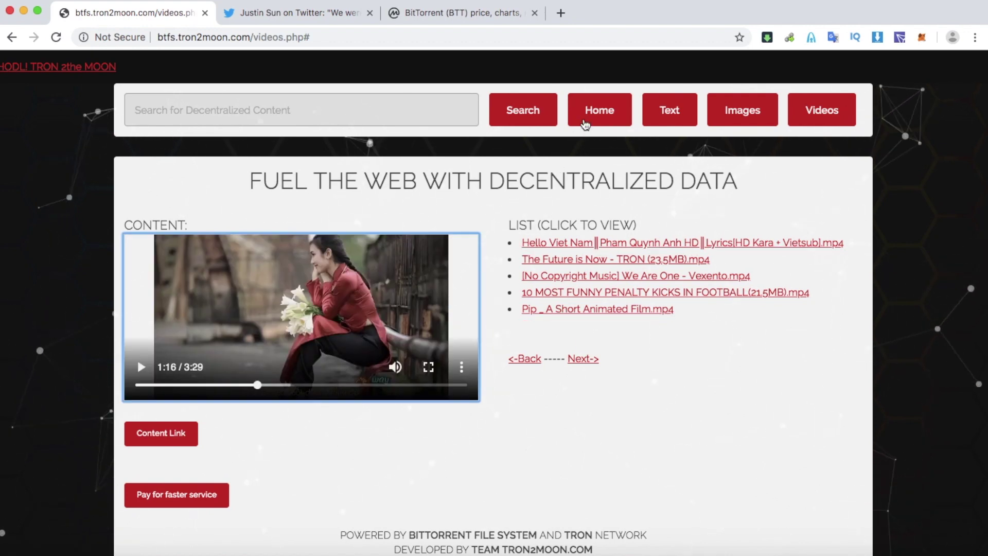
pyautogui.click(585, 121)
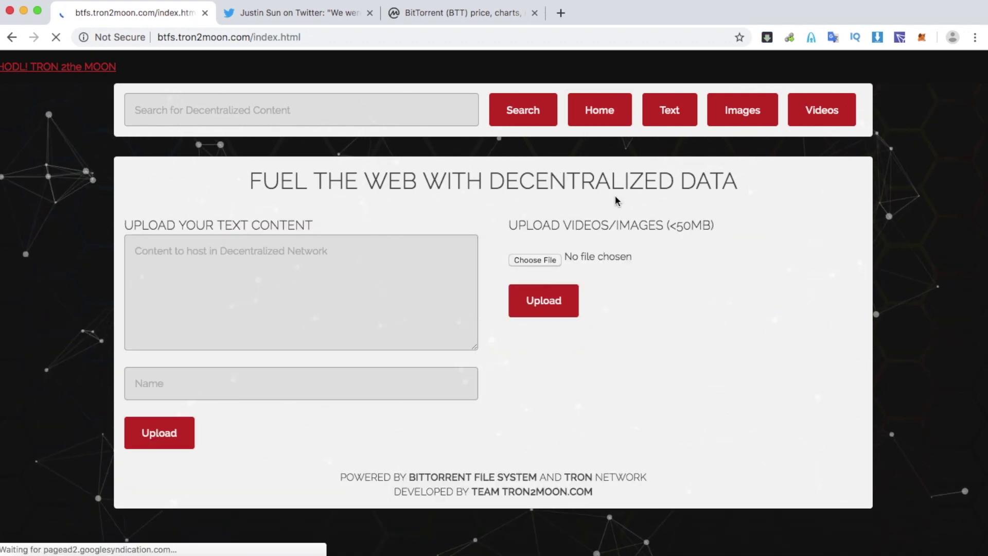